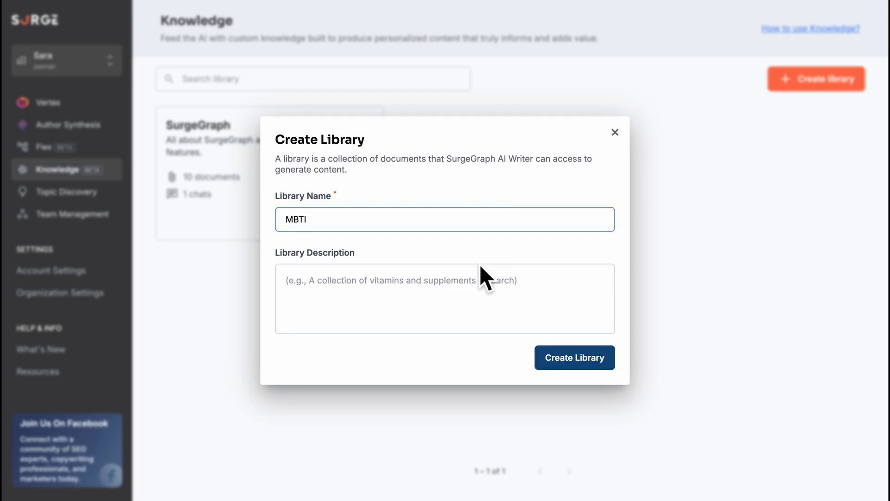
- Describe the MBTI library as "All about the MBTI personality types and cognitive functions" and create it
click(481, 274)
text(All about the MBTI personality types and cognitive functions)
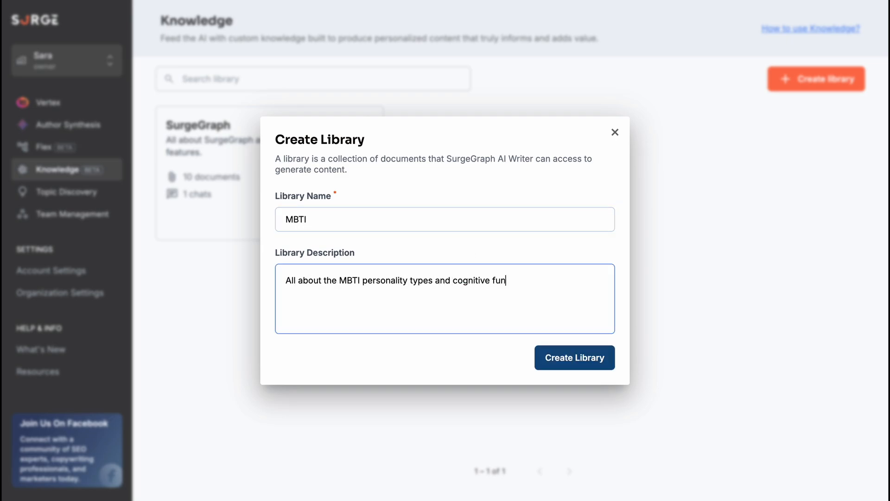
click(575, 366)
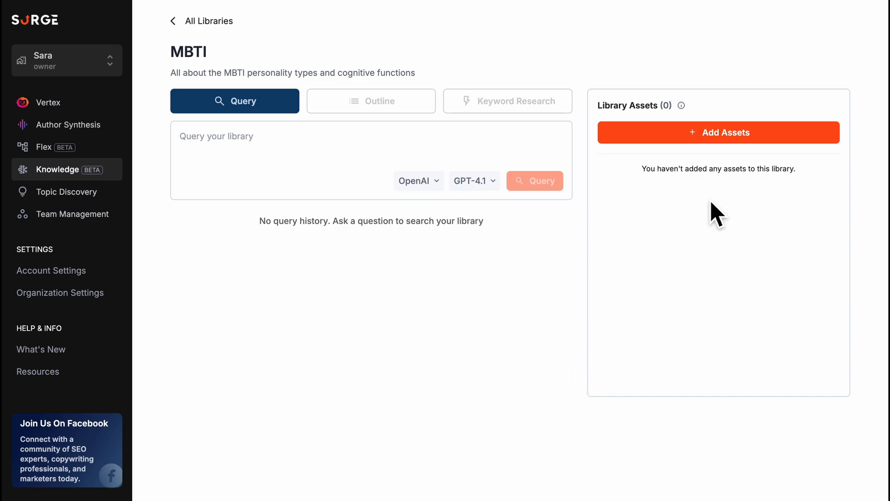
- Open the form for adding a library asset and try out the text content, webpage URL and device upload types
click(738, 139)
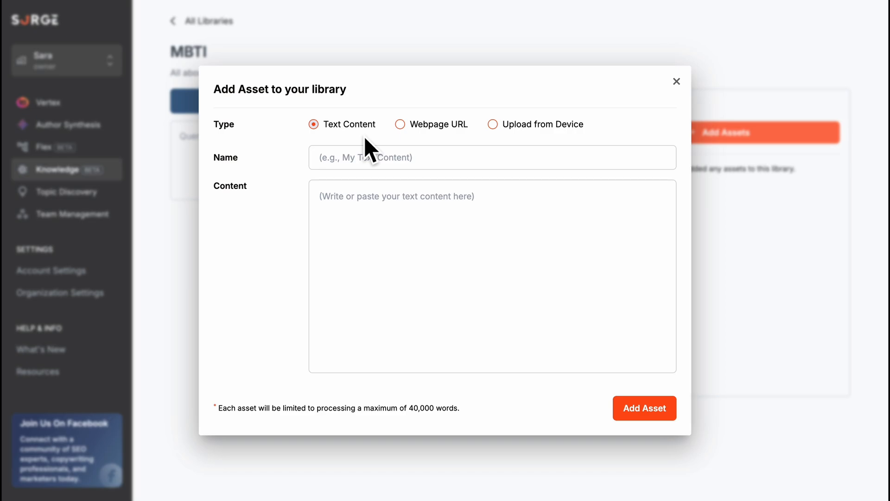
click(370, 218)
text(MBTI)
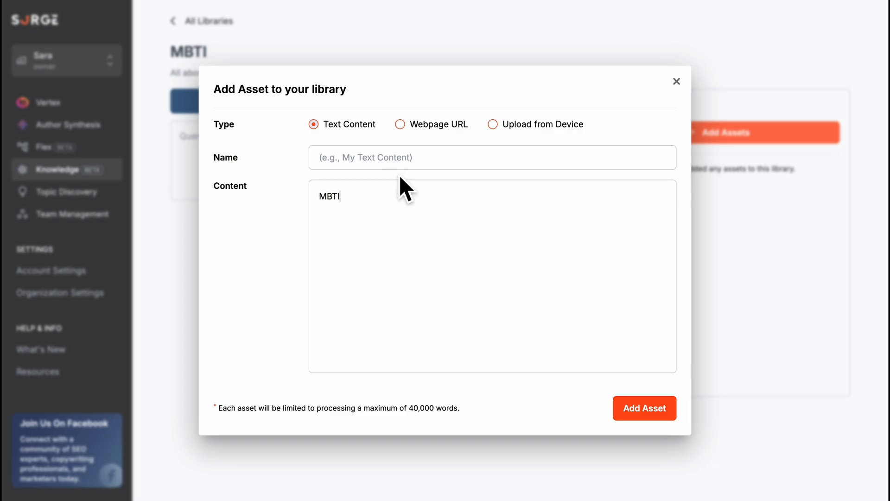
click(400, 124)
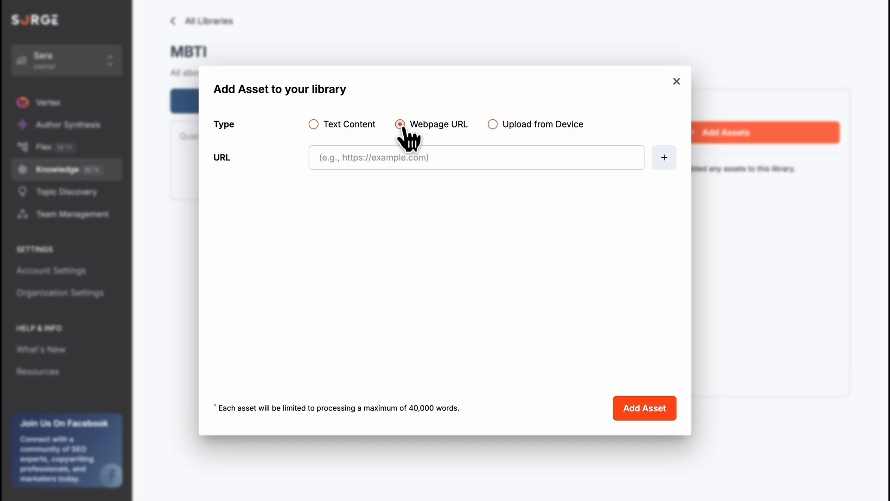
click(493, 125)
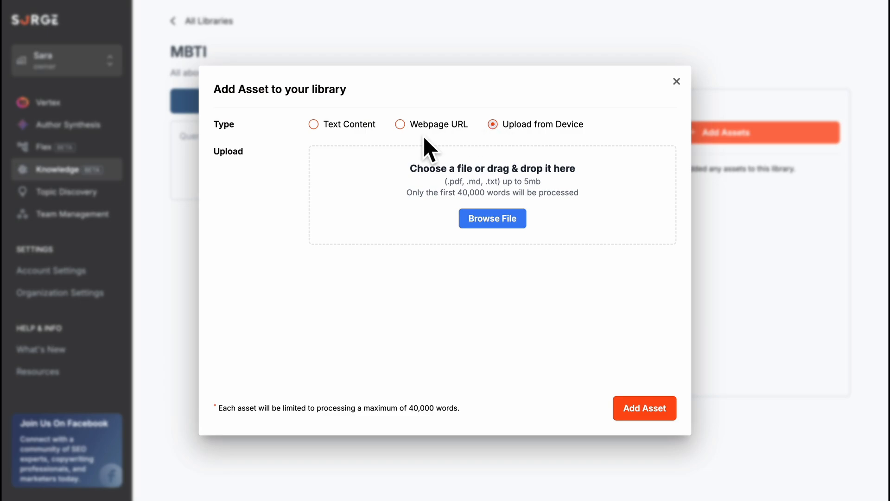
click(400, 125)
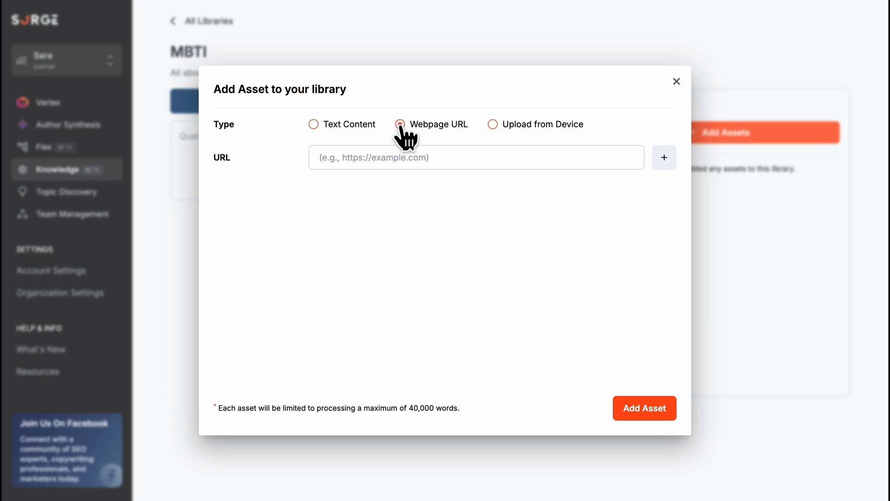
click(420, 152)
text(https://www.truity.com/blog/personality-type/intp)
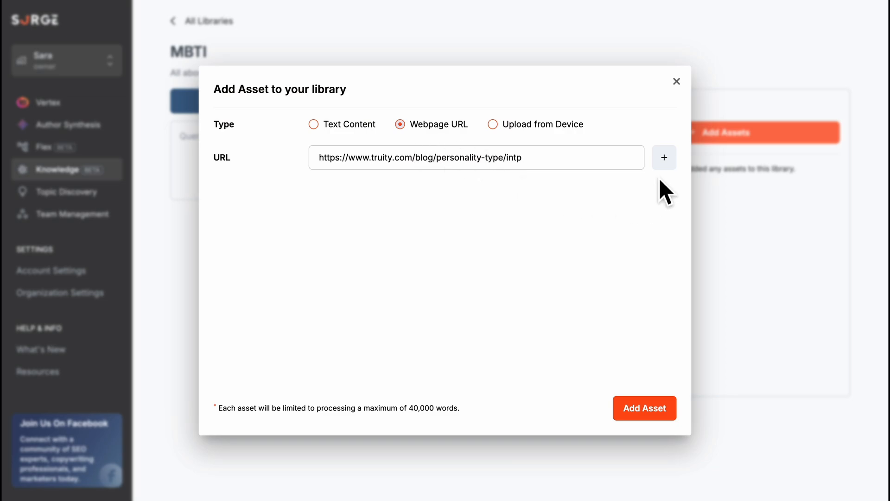
click(666, 160)
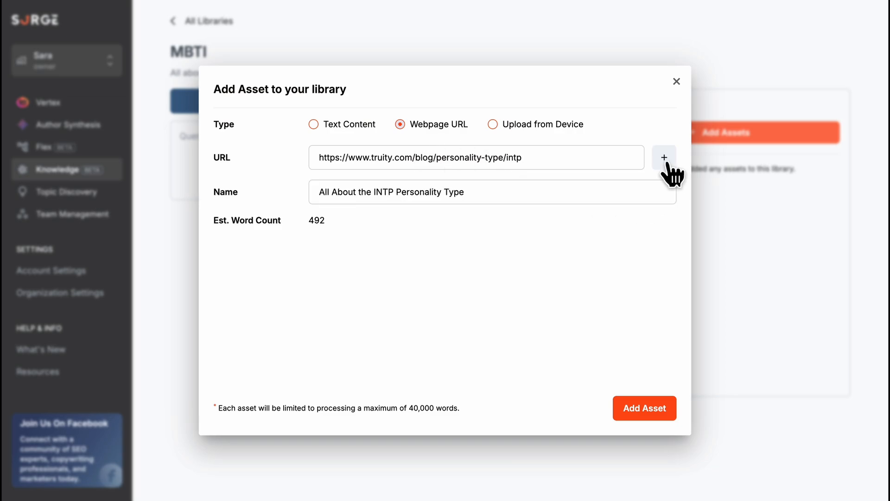
click(645, 410)
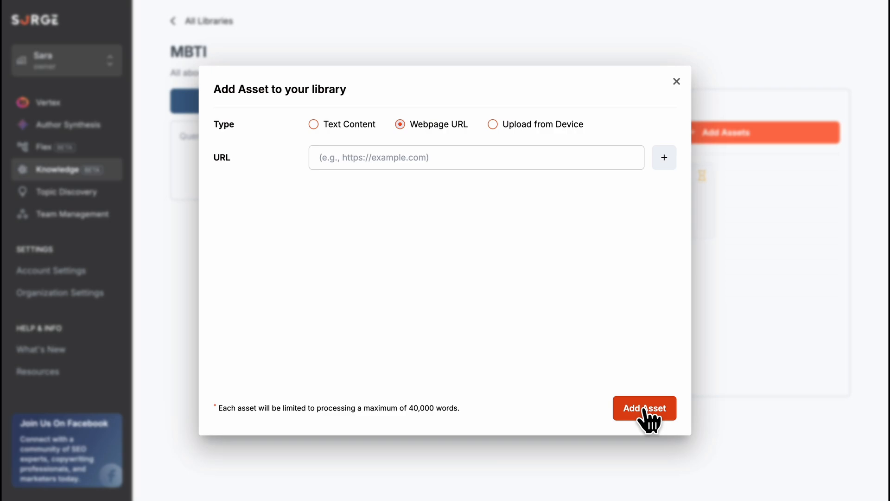
click(645, 409)
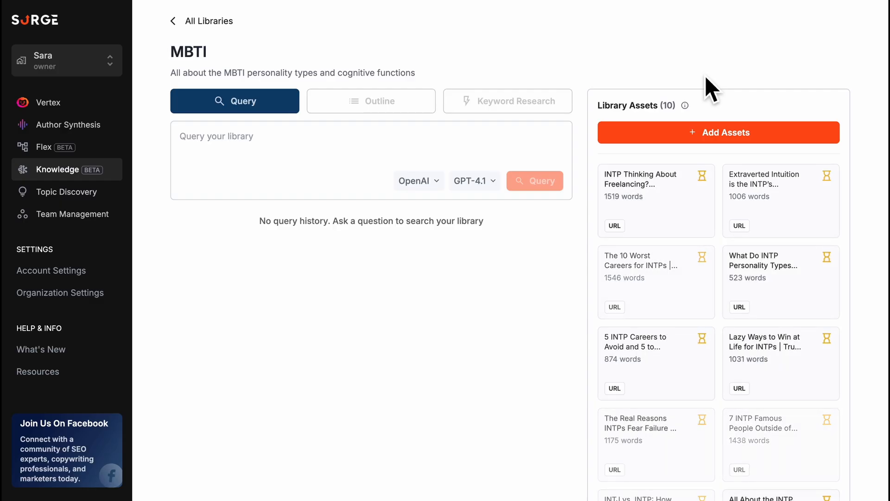
scroll(695, 246, down, 1)
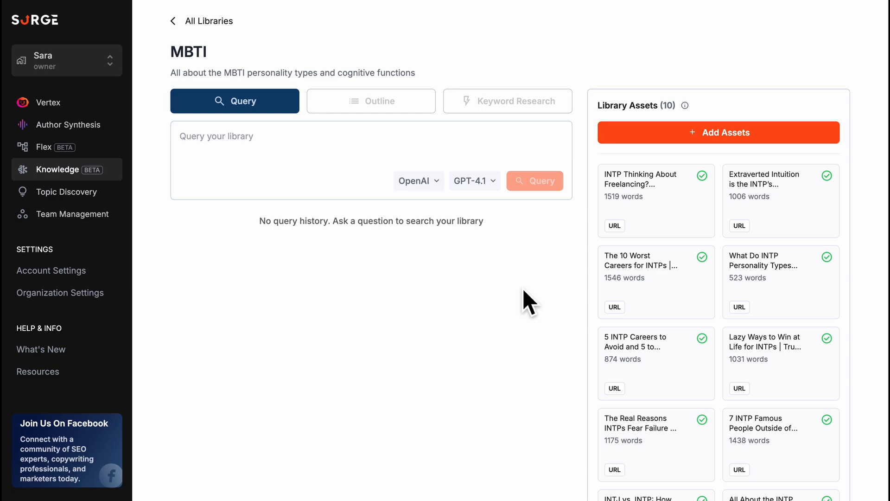
- Query the MBTI library with "what is the top 3 worst careers for an intp?"
mouse_move(709, 182)
click(274, 134)
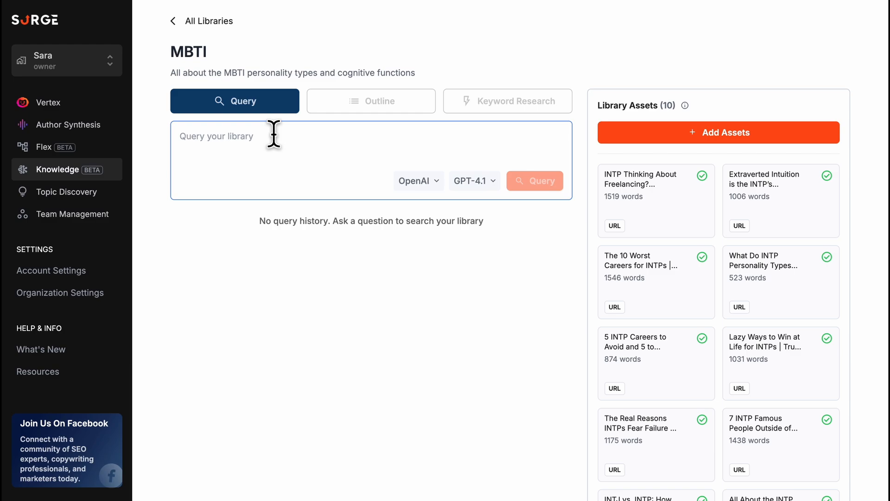
text(what is the top 3)
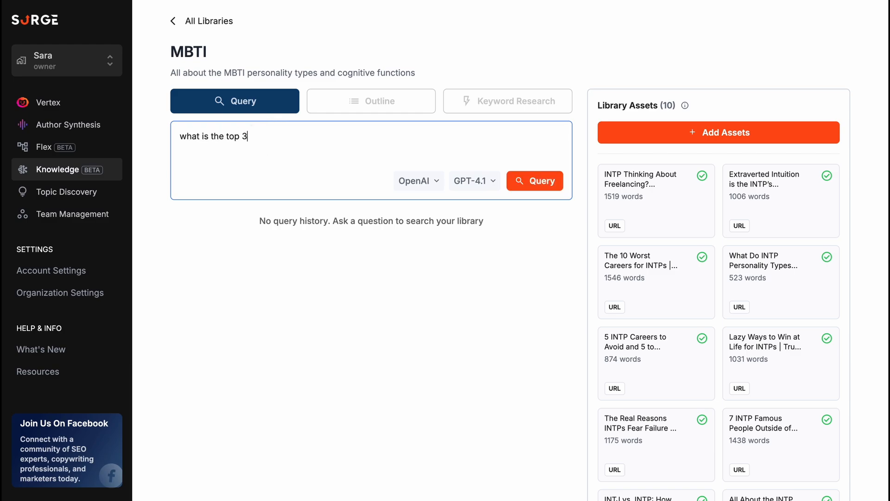
text( worst careers for an intp?)
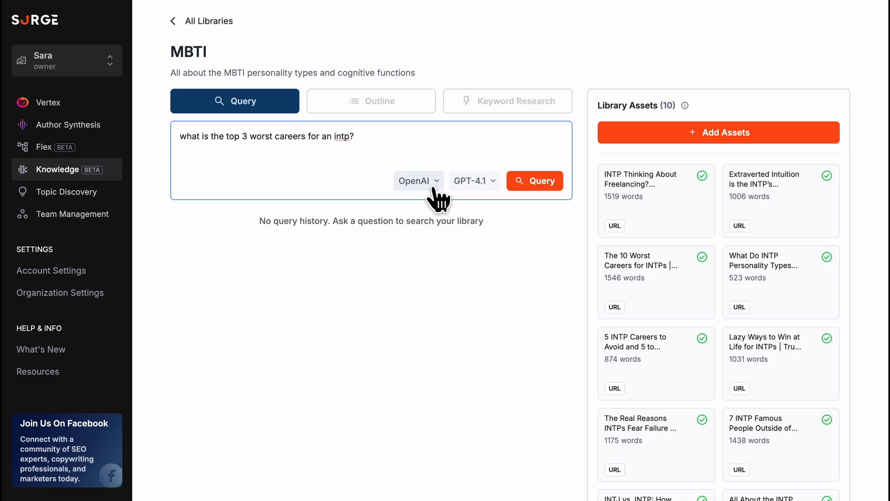
click(547, 188)
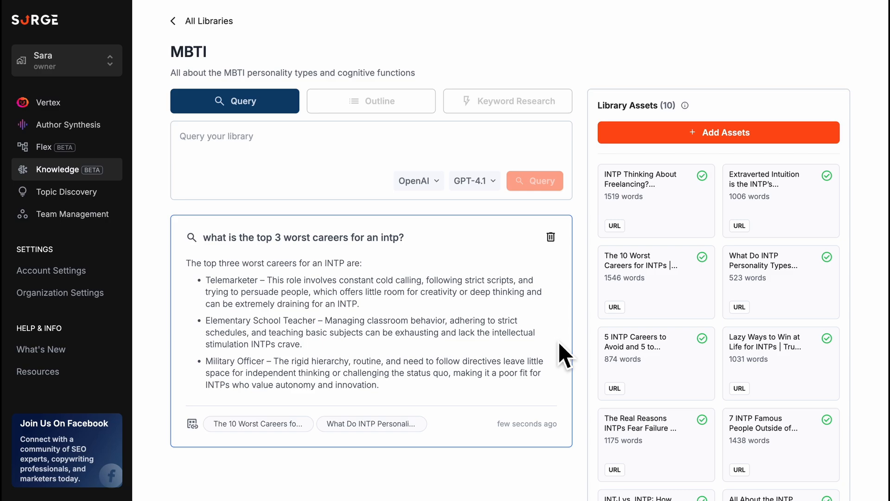
- Set up a new Vertex general article with the search query "intp" and the title "All About The INTP Personality Type"
click(102, 115)
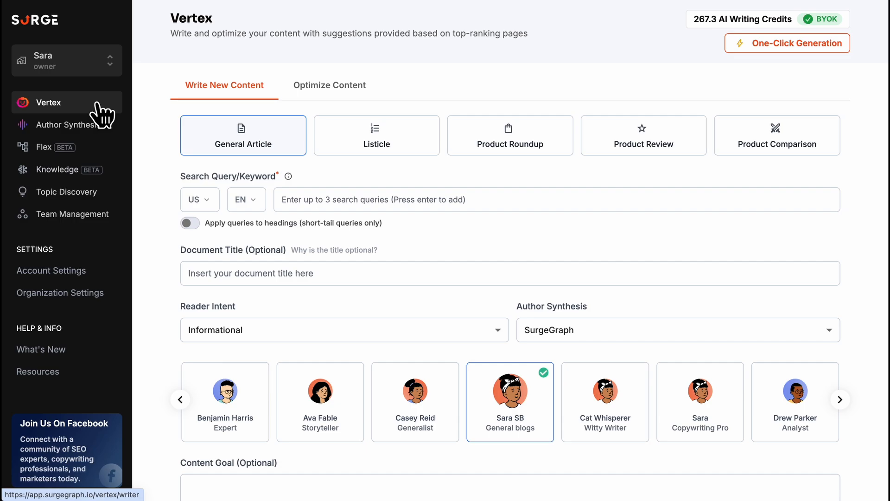
click(355, 199)
text(intp)
key(Return)
click(294, 268)
text(All About The INTP )
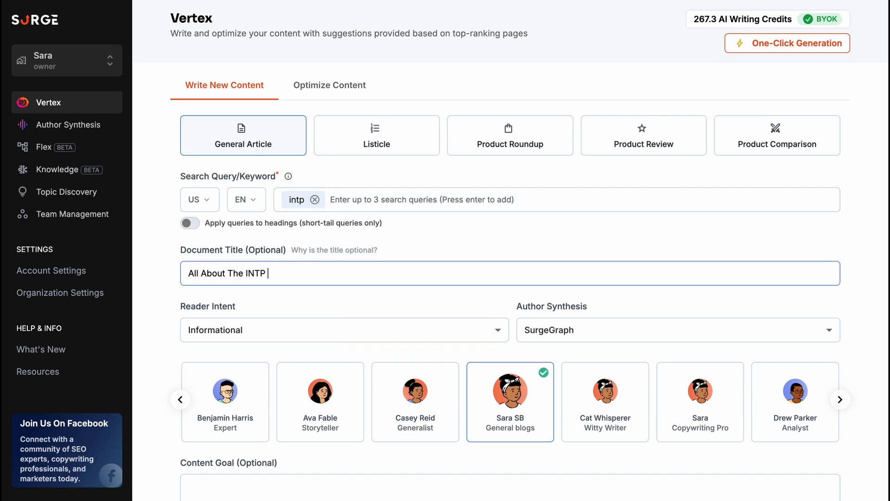
text(Personality Type)
- Set the content goal to "Explain everything to know about the INTP personality" and create the document
scroll(278, 328, down, 5)
click(264, 291)
text(Exp)
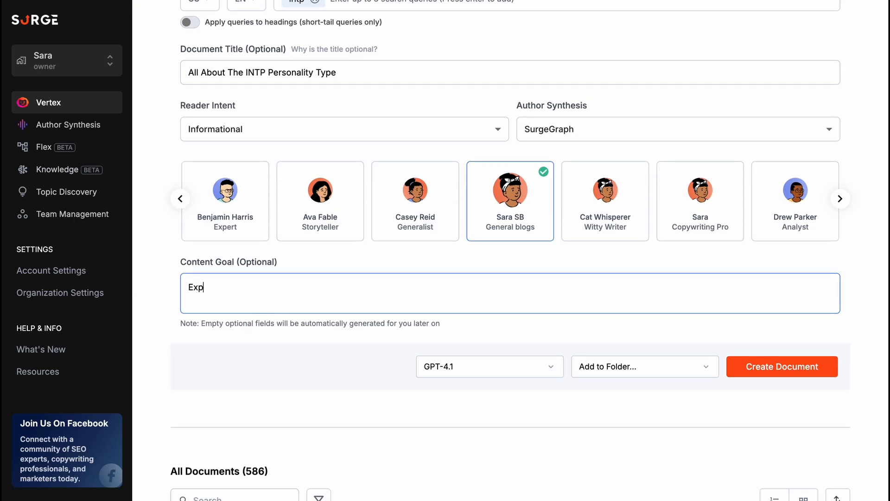
text(lain everything to know about the INTP personality)
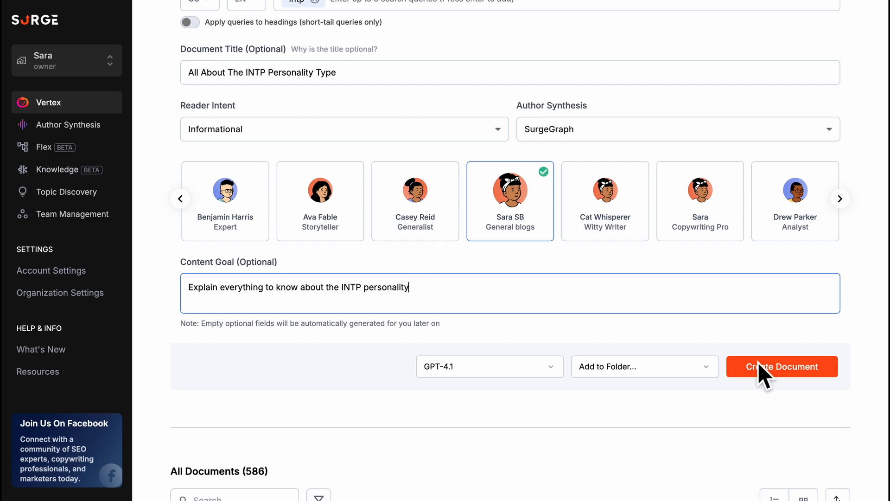
click(758, 363)
click(519, 135)
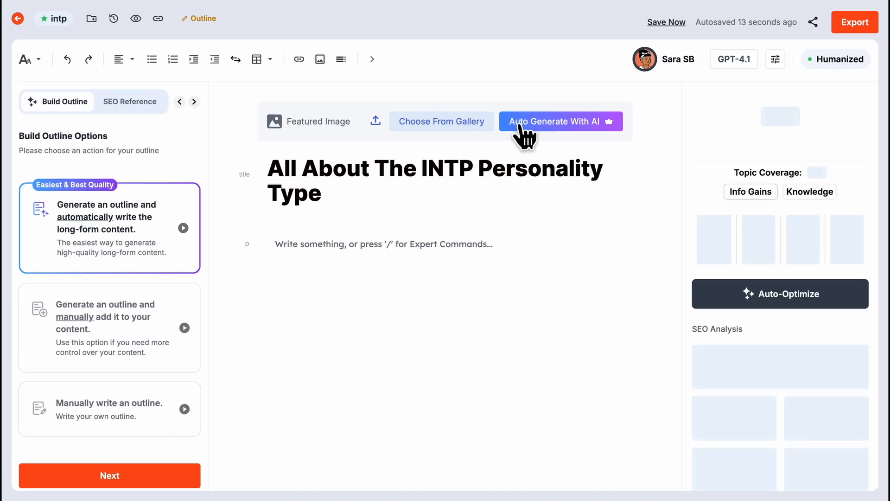
- Proceed with the automatic outline and long-form writing option, and exclude Subheadings and Key Takeaways from the outline preferences
click(183, 478)
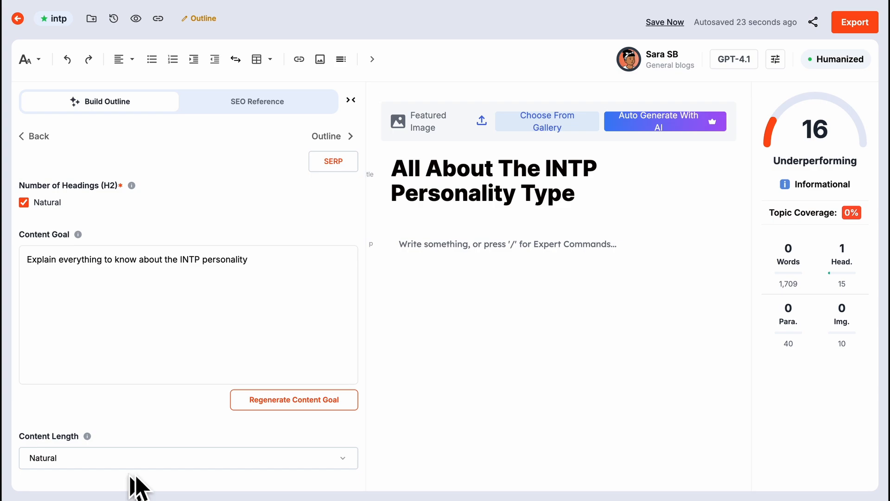
scroll(154, 423, down, 1)
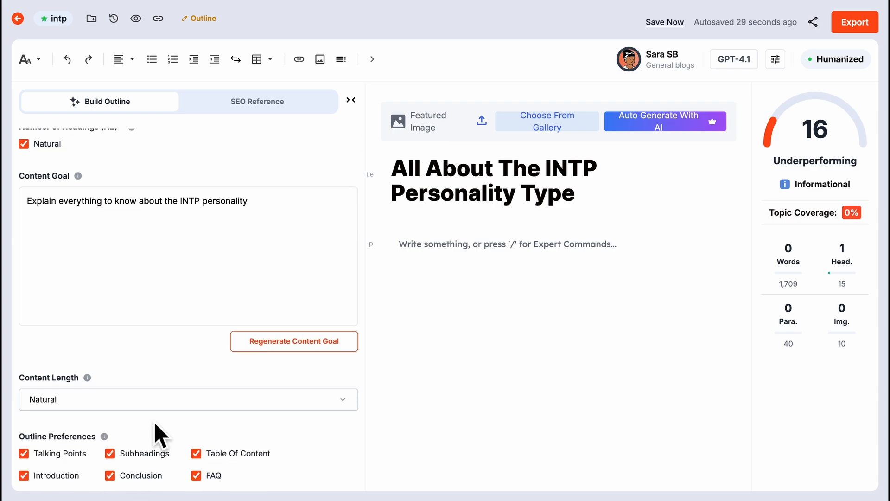
scroll(154, 422, down, 3)
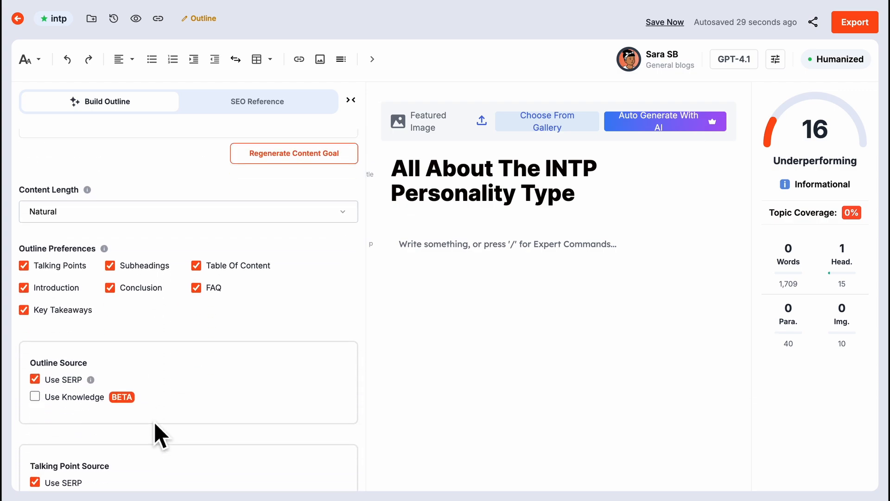
click(114, 268)
click(25, 311)
- Enable Knowledge as an outline source and select the MBTI library for it
scroll(30, 316, down, 3)
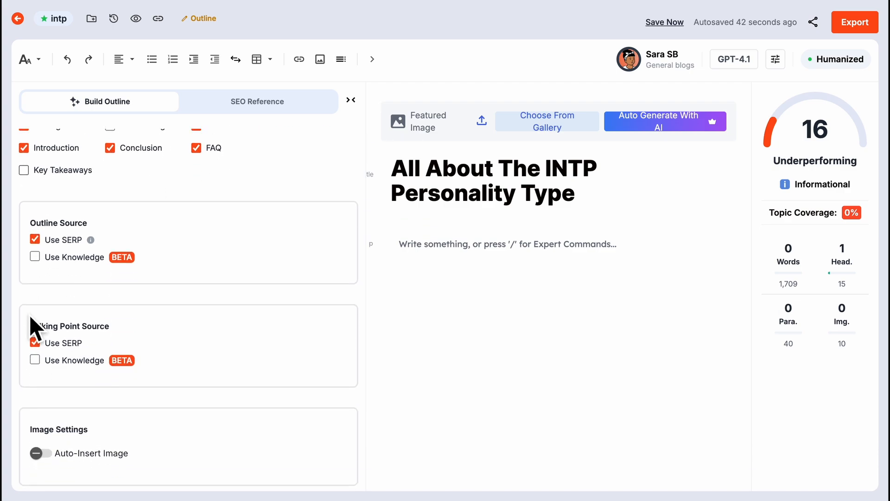
scroll(29, 315, down, 1)
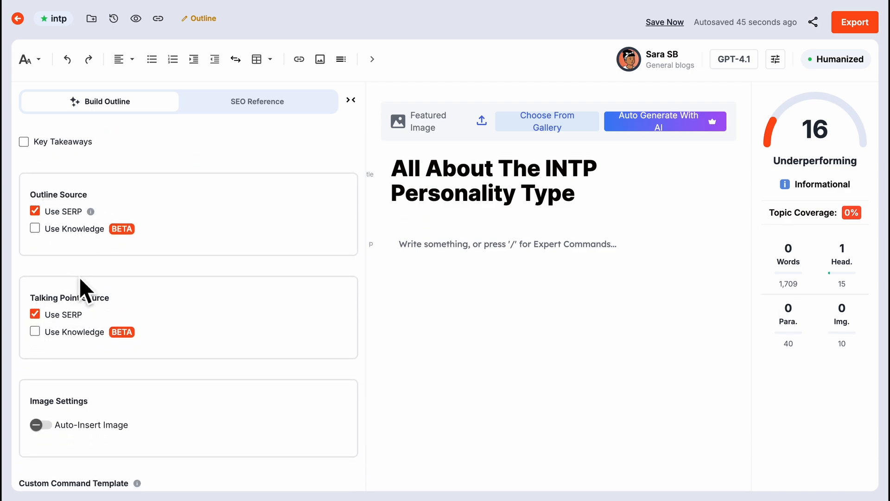
click(40, 231)
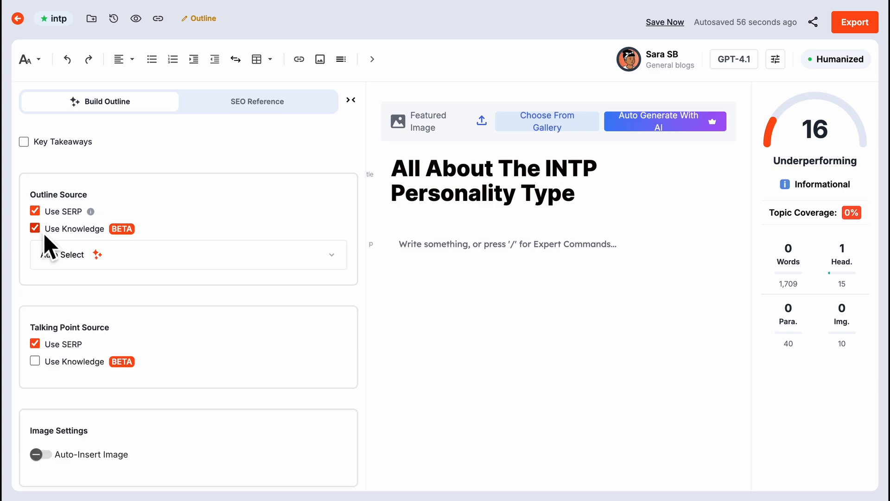
click(148, 262)
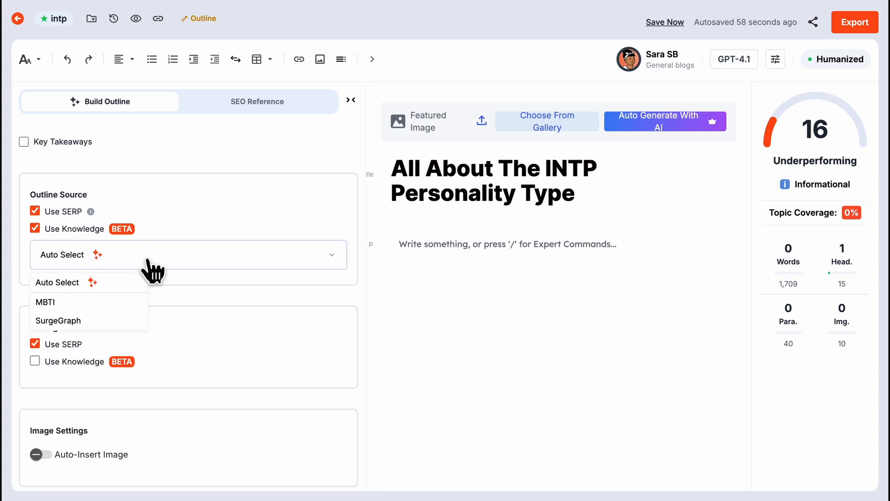
click(91, 303)
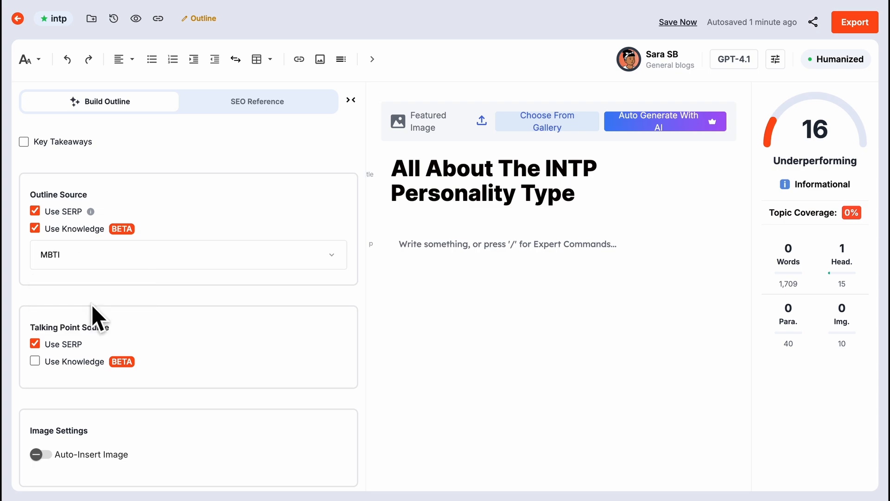
- Enable the MBTI knowledge library as the talking point source, and turn off SERP for both the outline and talking points
click(38, 363)
click(108, 388)
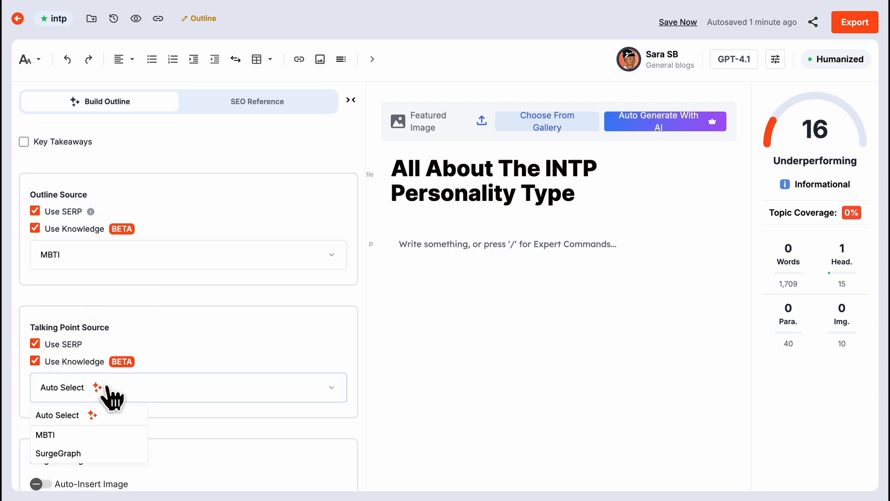
click(79, 438)
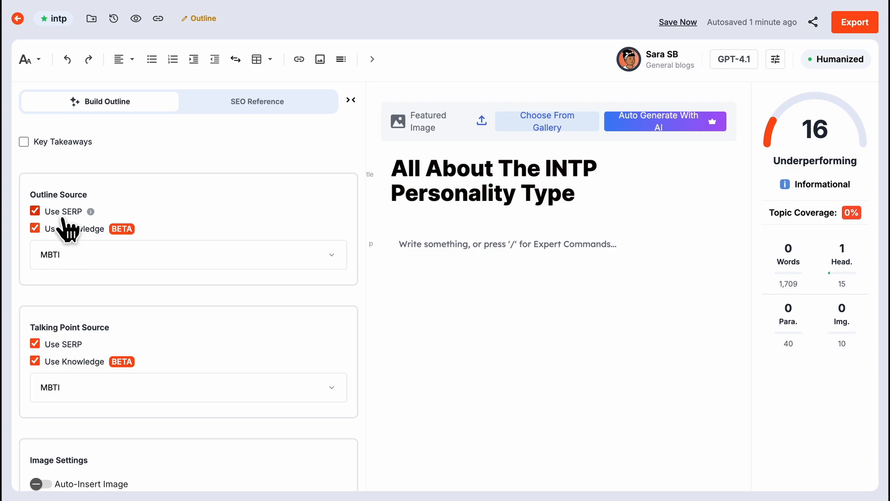
click(40, 216)
click(41, 347)
- Build the outline with these settings and generate the long-form article from it
scroll(42, 355, down, 3)
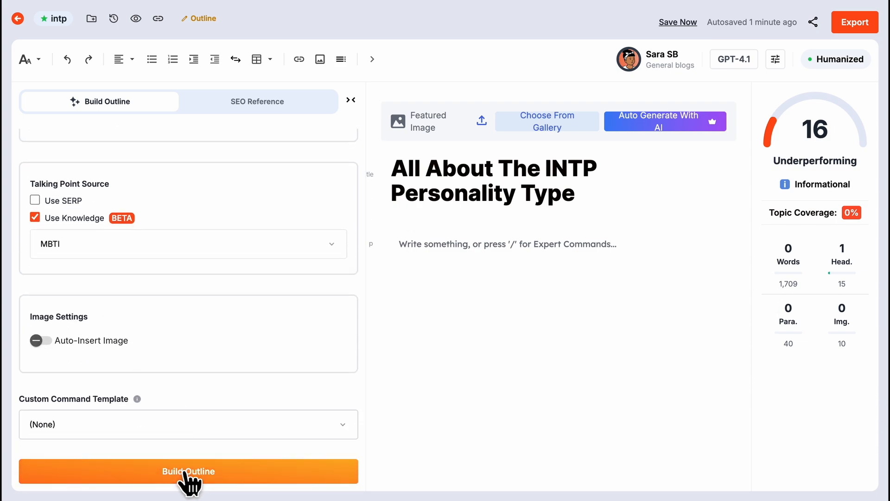
click(185, 472)
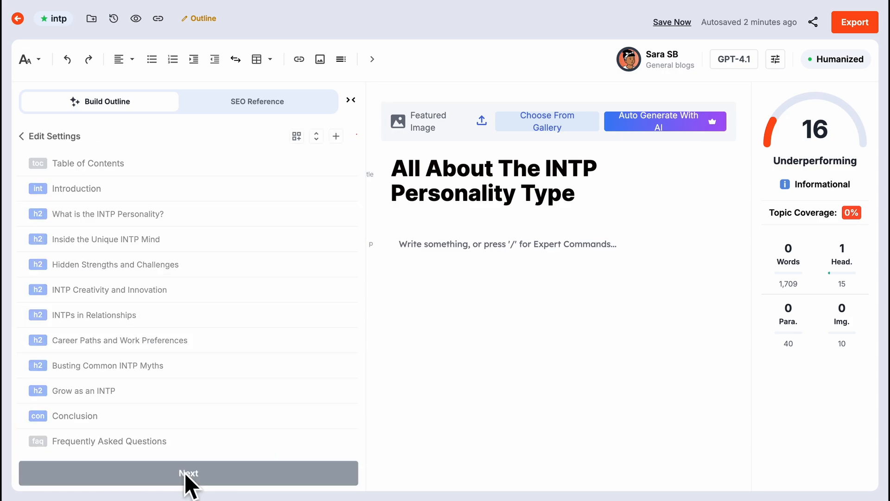
click(184, 473)
scroll(184, 474, down, 10)
click(185, 473)
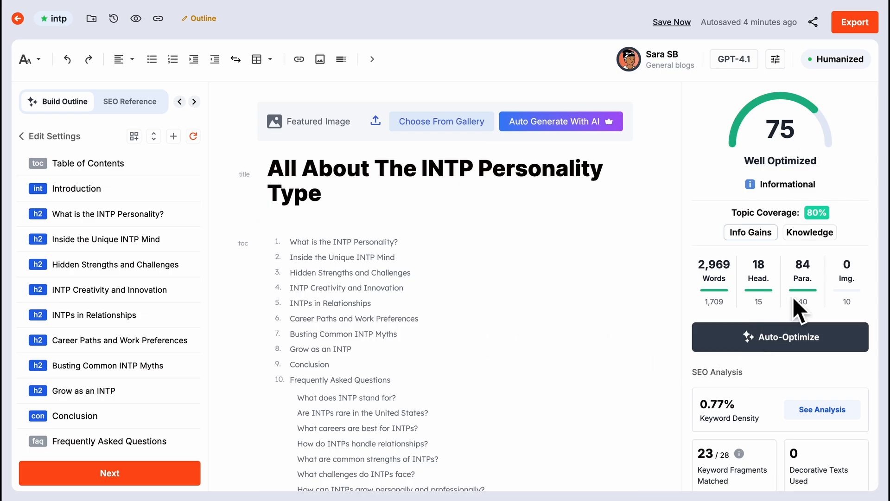
- Highlight the knowledge-sourced passages in the article and review them in the introduction and the "What is the INTP Personality?" section
click(811, 232)
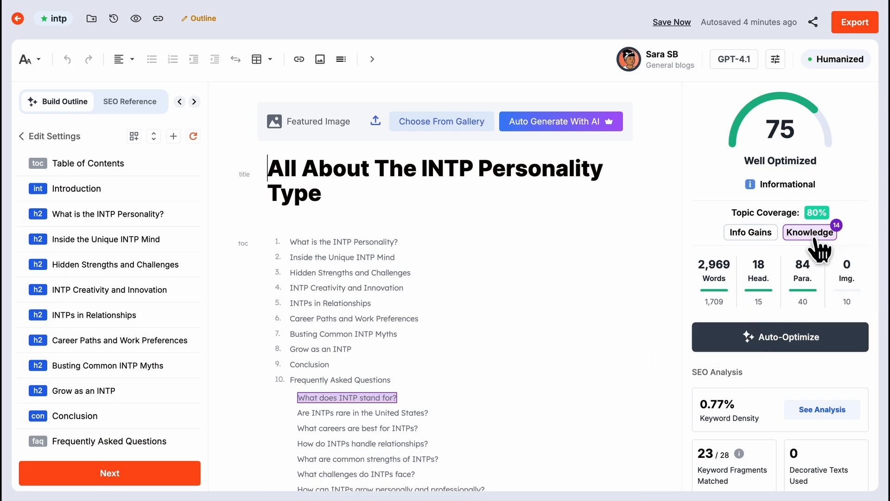
scroll(562, 338, down, 6)
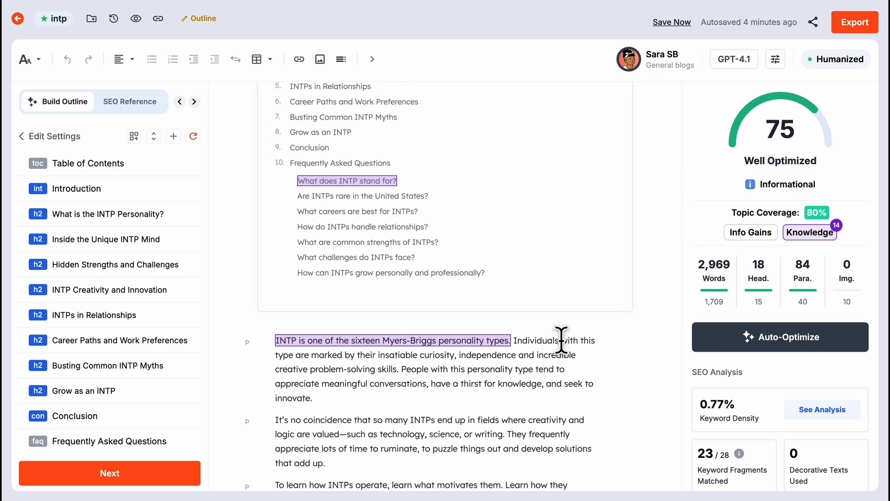
scroll(561, 340, down, 2)
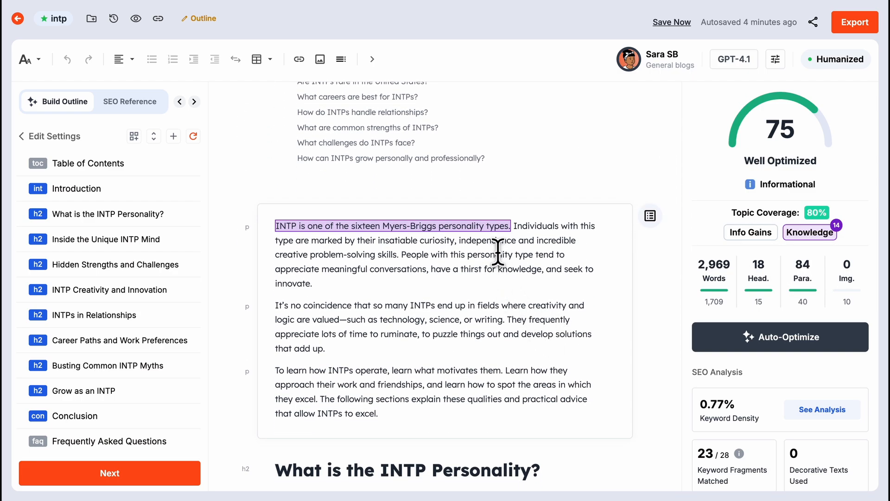
scroll(507, 231, down, 4)
scroll(507, 231, down, 6)
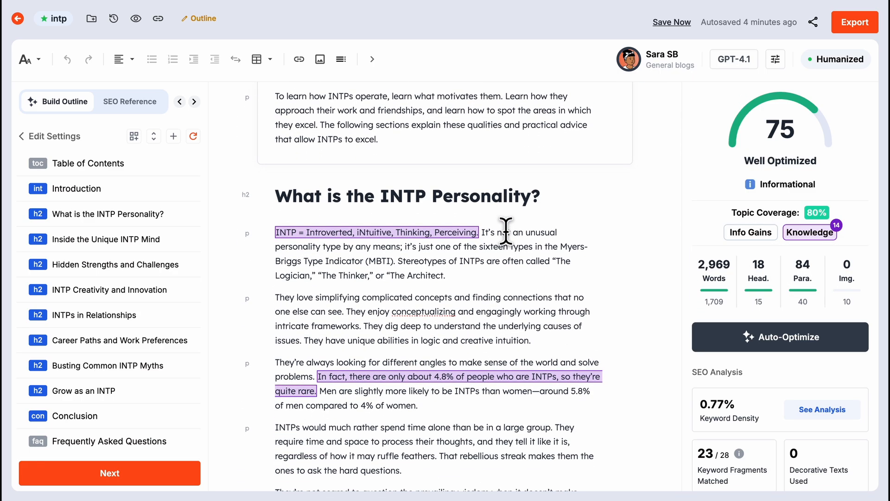
scroll(507, 231, down, 9)
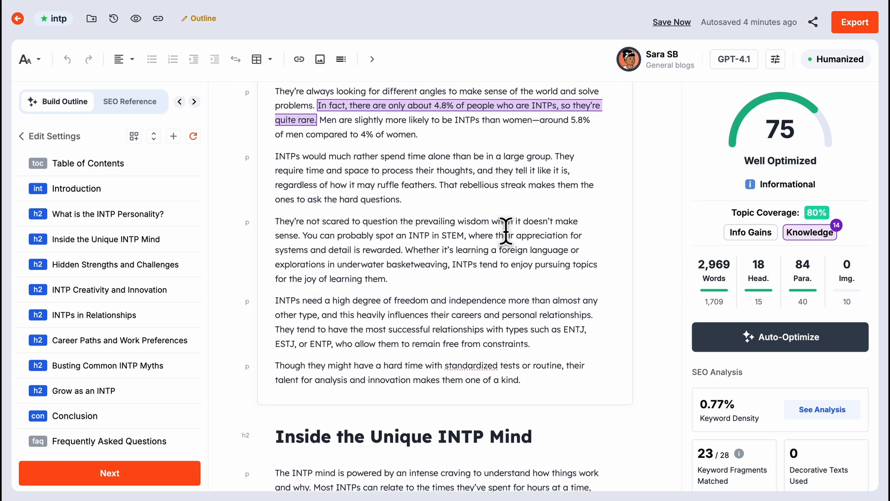